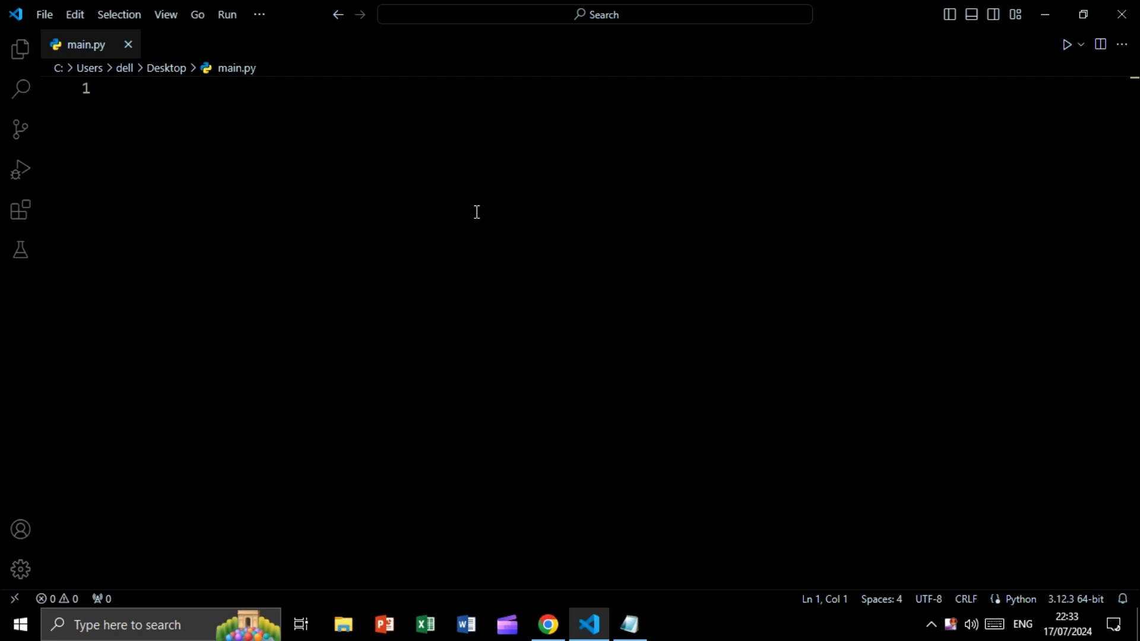
- Paste the create_table script and explain the sqlite3 import, Products.db connection and cursor
type("import sqlite3  def create_table():     conn = sqlite3.connect('Products.db')     cursor = conn.cursor()      cursor.execute('''     CREATE TABLE IF NOT EXISTS products (         ID TEXT PRIMARY KEY,         name TEXT,         price INTEGER         )''')      conn.commit()     conn.close()")
left_click(298, 98)
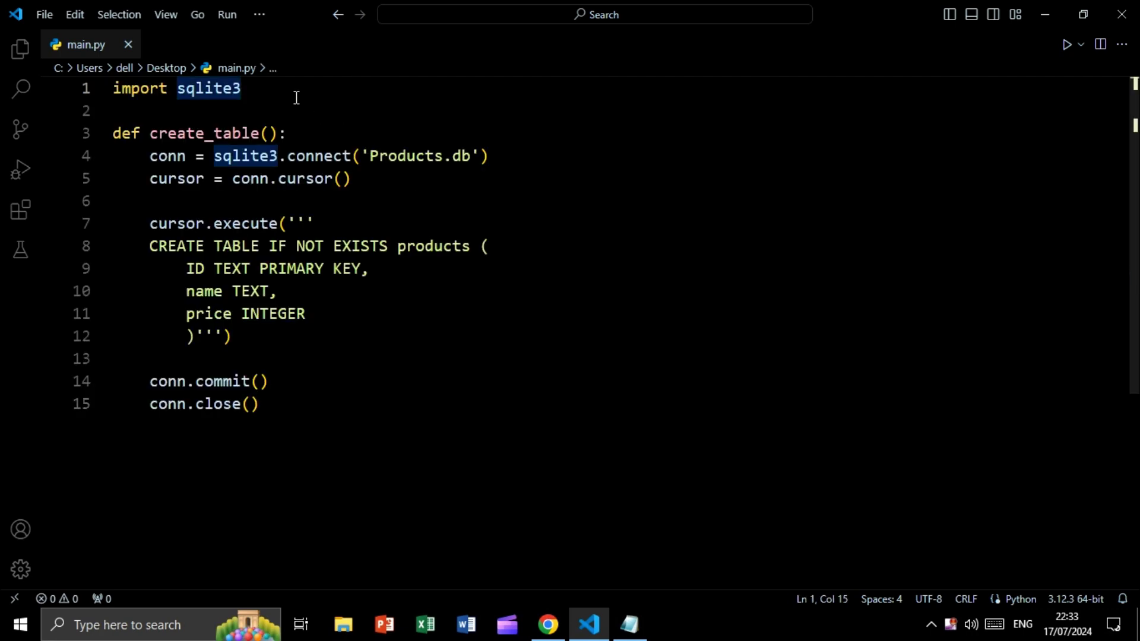
left_click(292, 137)
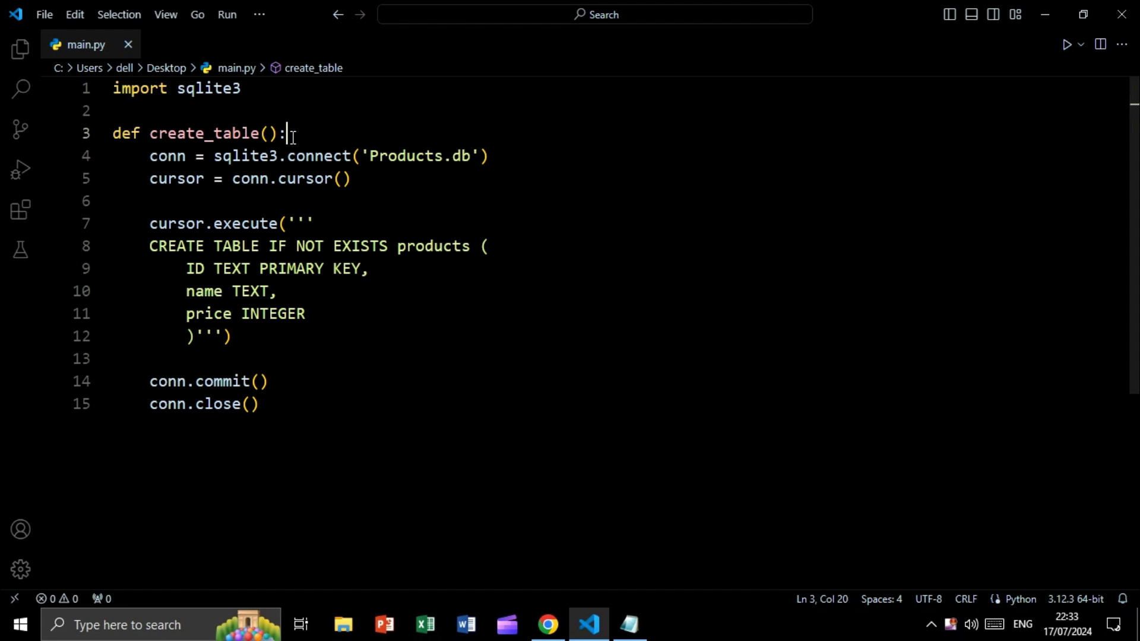
left_click(499, 158)
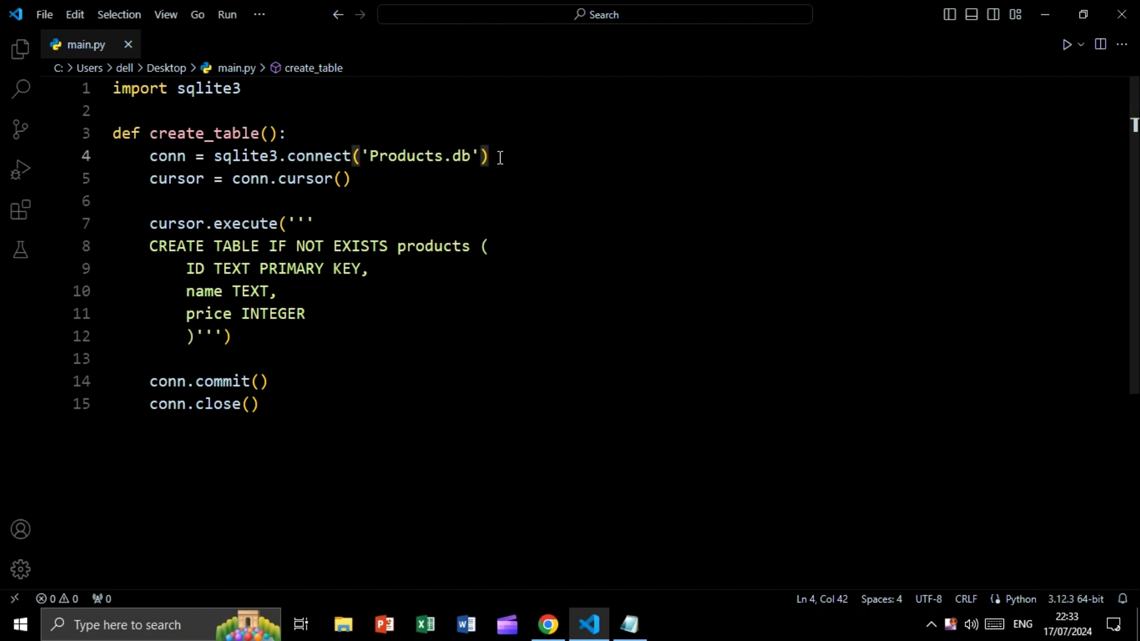
left_click(406, 183)
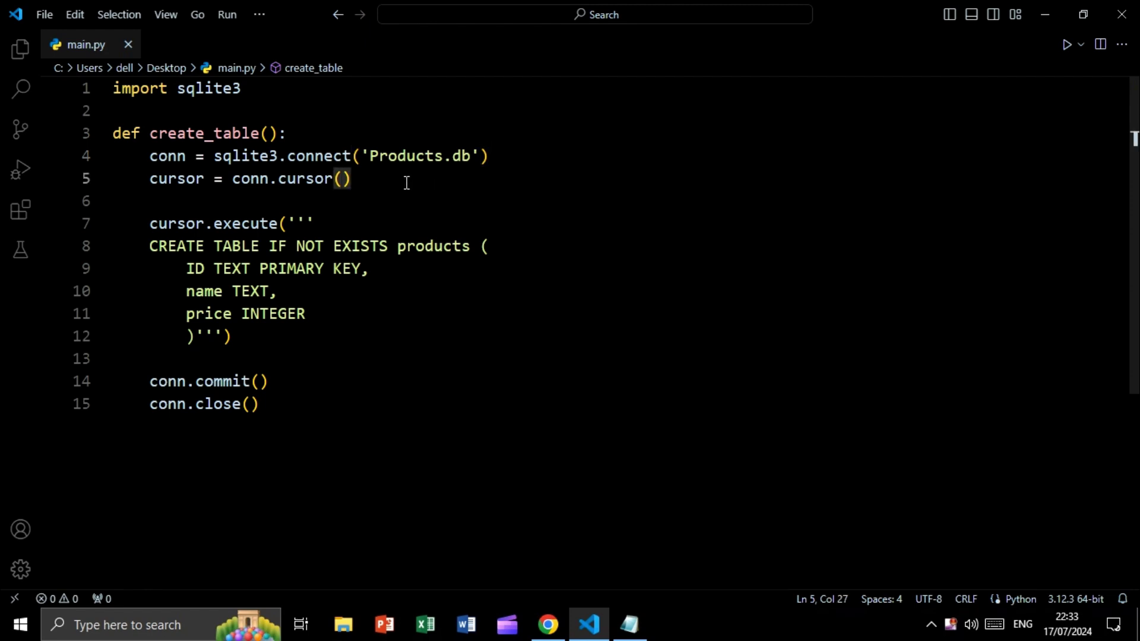
- Explain the products table's ID, name and price columns, the commit and the close
left_click(461, 249)
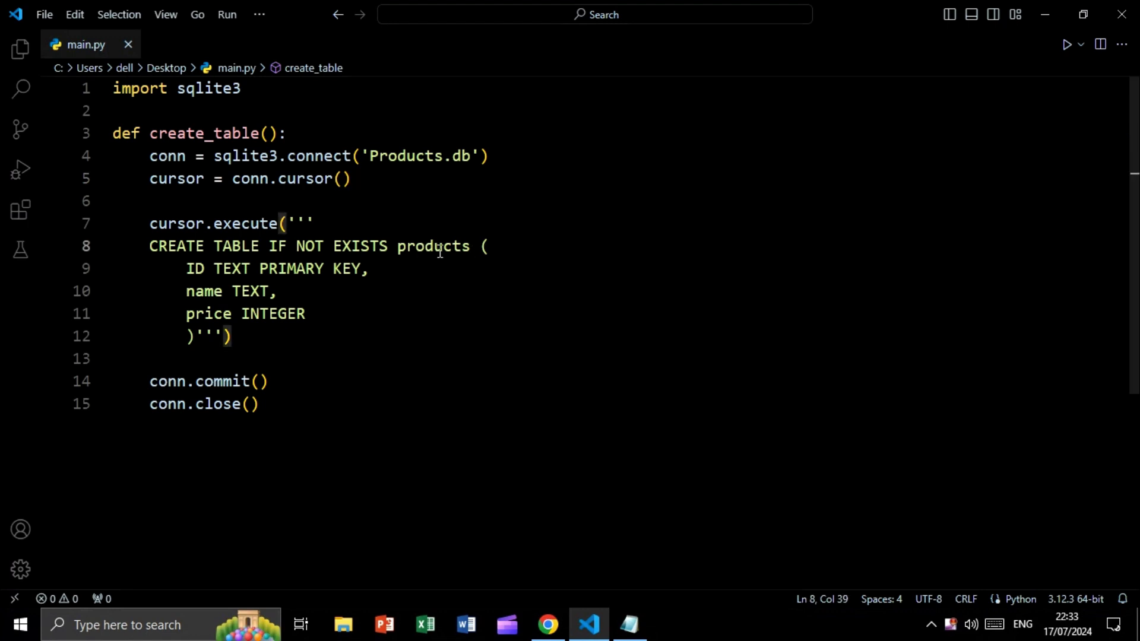
left_click(195, 269)
left_click(217, 291)
left_click(224, 314)
left_click(277, 382)
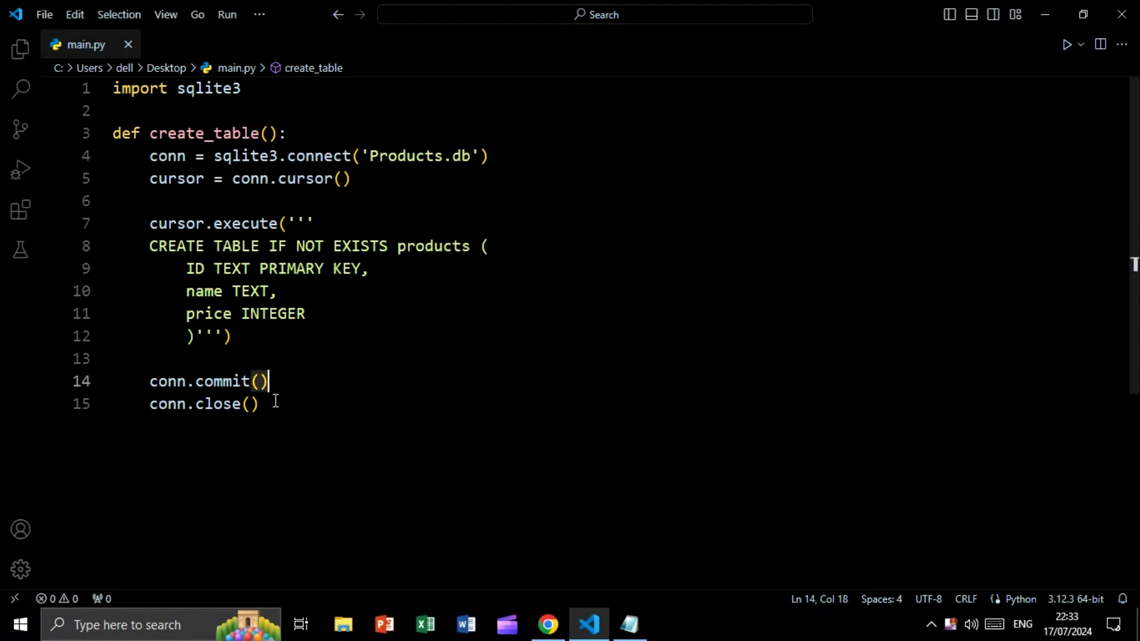
left_click(277, 403)
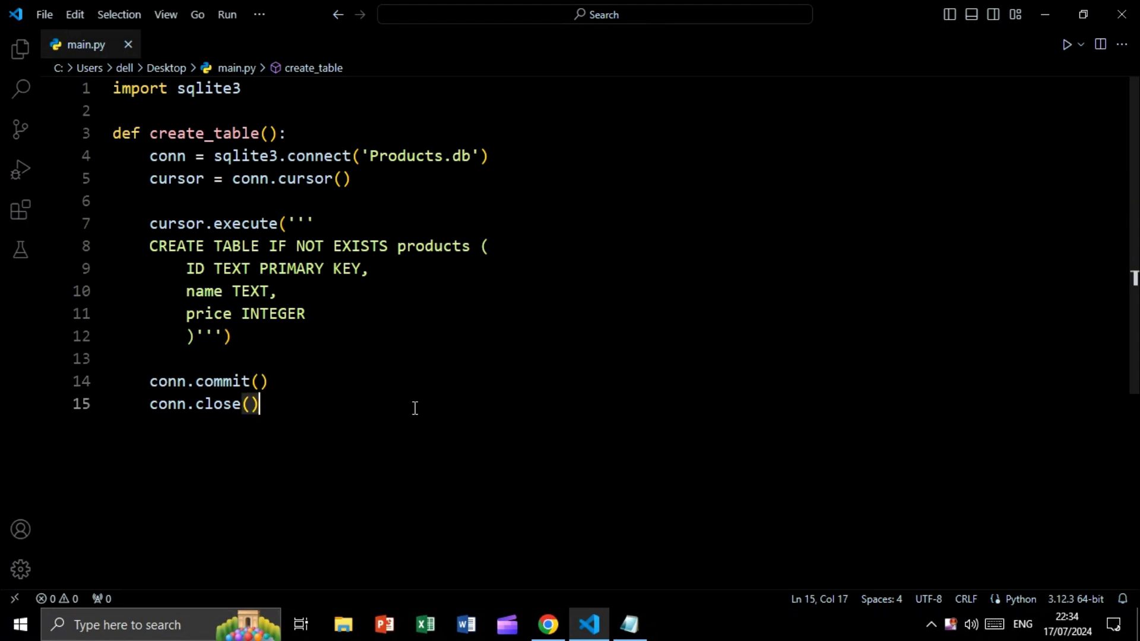
key("Return")
key("Return")
- Paste insert_products and explain its products parameter, Products.db connection and cursor
key("BackSpace")
type("def insert_products(products):     conn = sqlite3.connect('Products.db')     cursor = conn.cursor()     cursor.executemany('INSERT INTO products (ID, name, price) VALUES (?, ?, ?)', products)     conn.commit()     conn.close()")
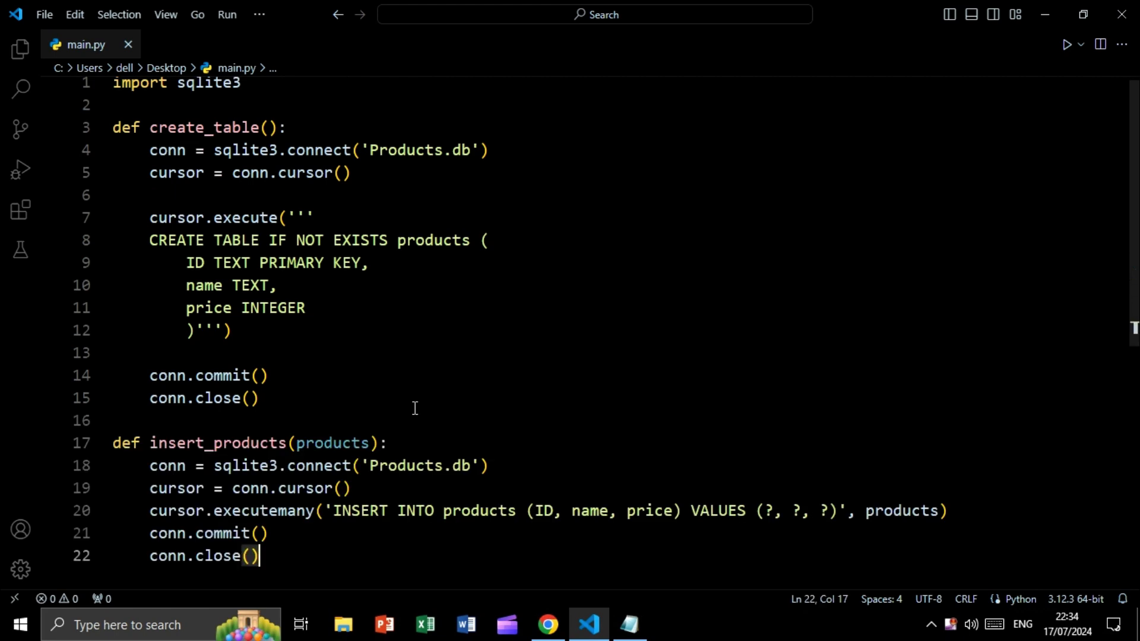
left_click(259, 443)
double_click(346, 443)
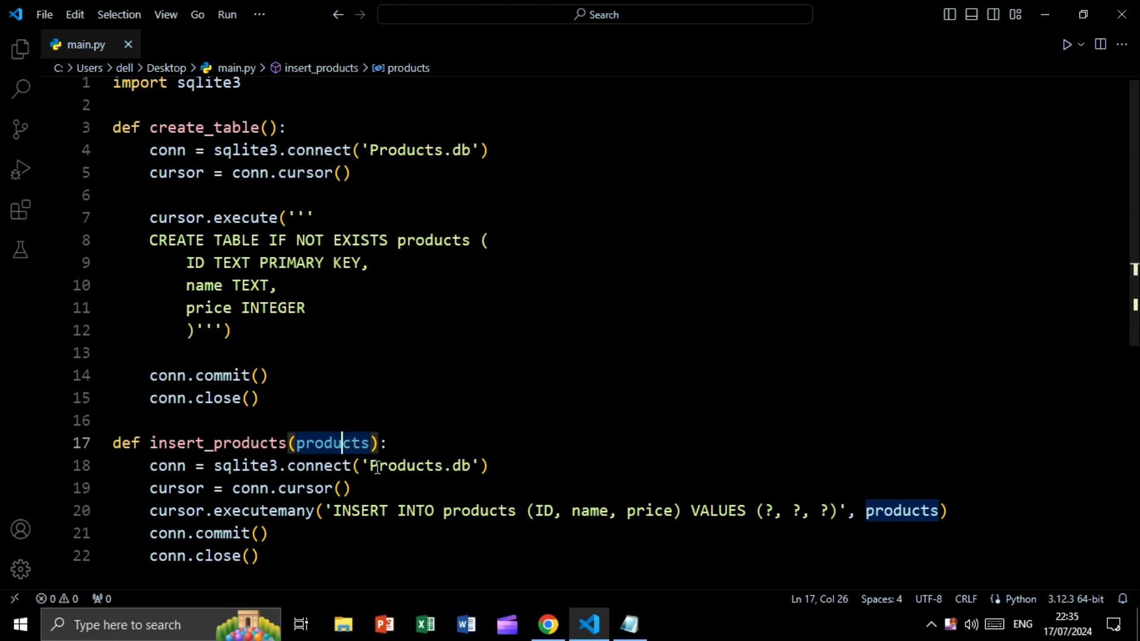
left_click(436, 465)
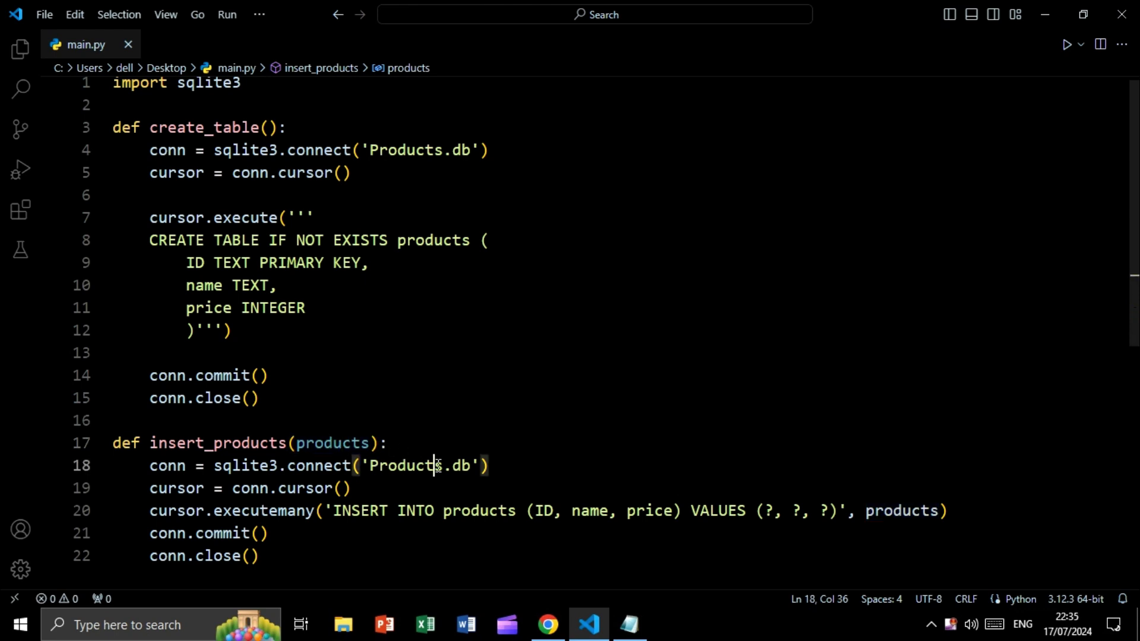
left_click(385, 487)
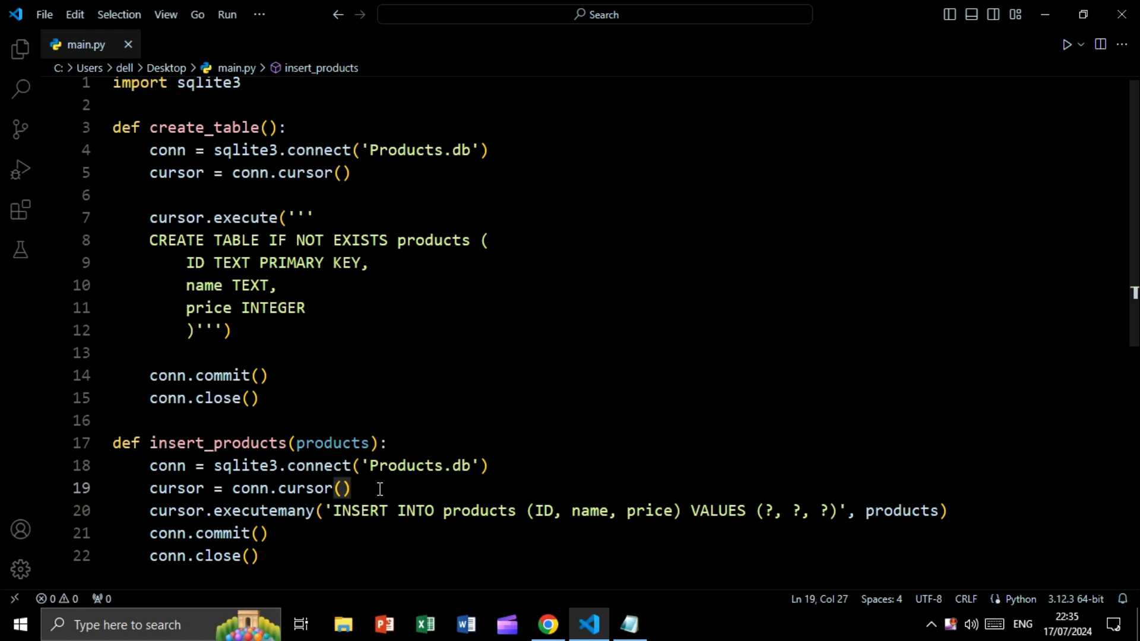
- Explain the executemany INSERT into products (ID, name, price), its data, commit and close
double_click(244, 514)
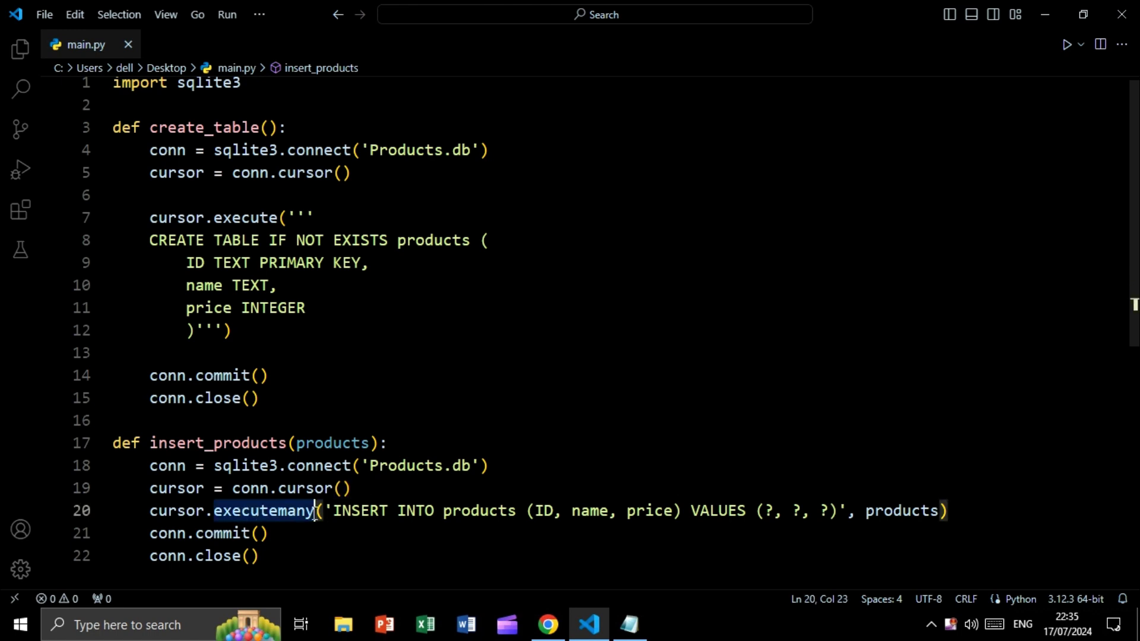
left_click(360, 514)
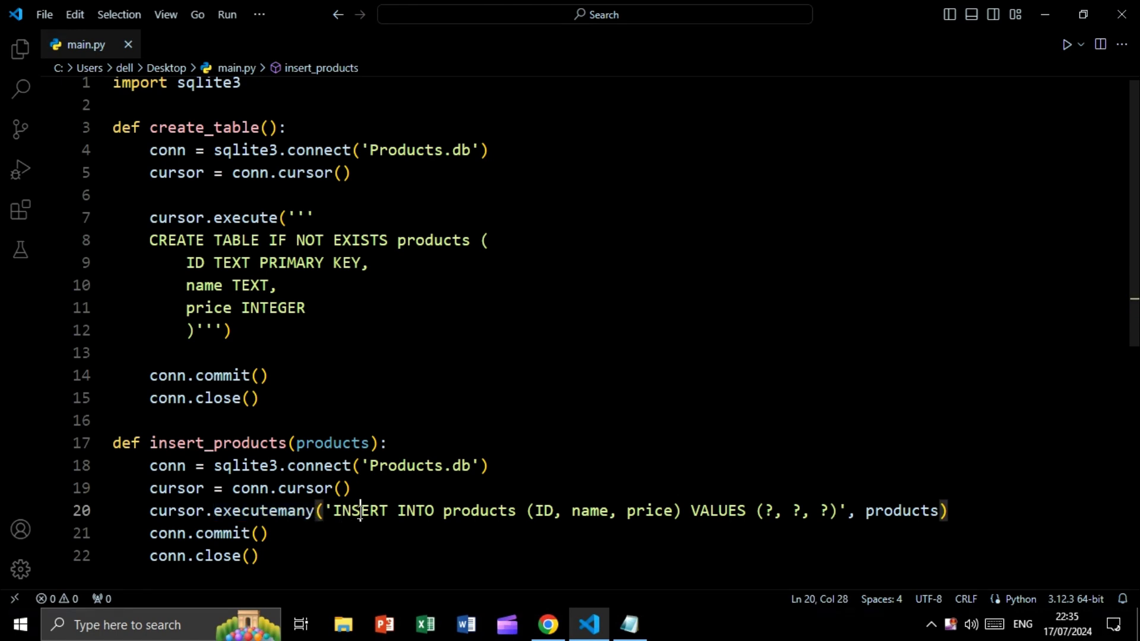
left_click(461, 511)
left_click(442, 243)
left_click(546, 512)
left_click(582, 513)
left_click(656, 513)
left_click(885, 511)
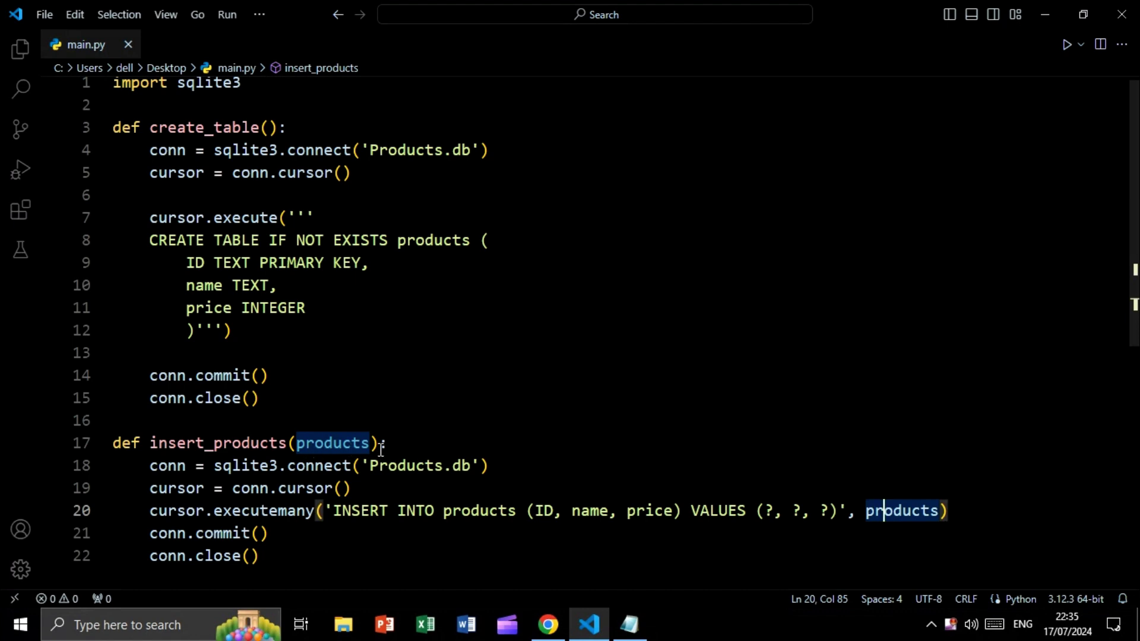
left_click(289, 534)
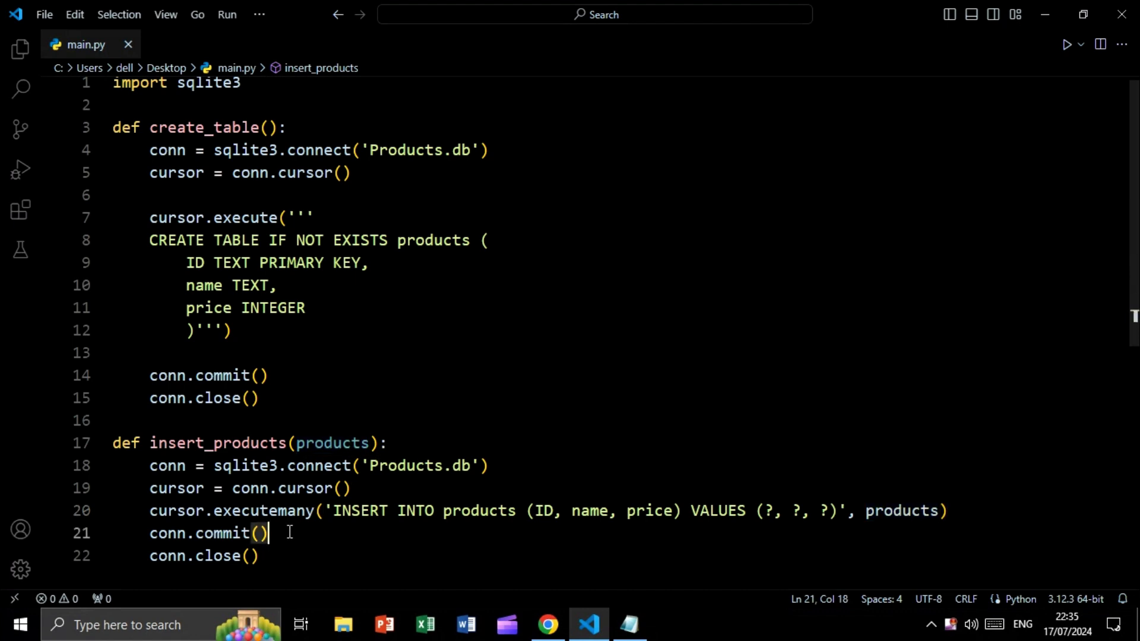
left_click(278, 563)
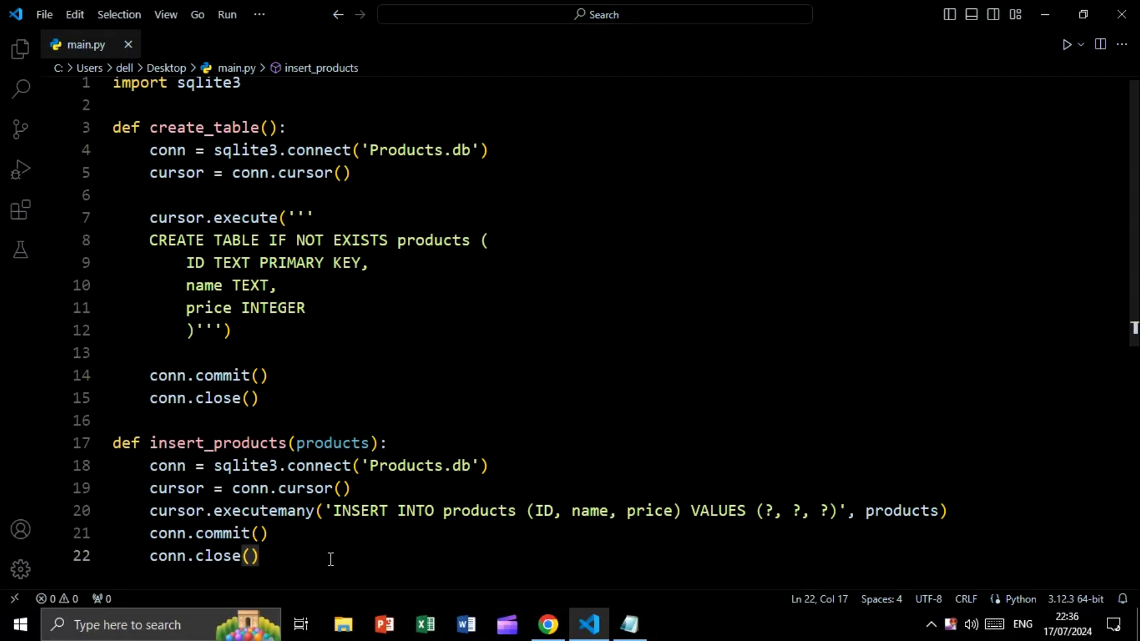
- Paste the create_table() call and products list, explaining the first product's ID and price
key("Return")
key("Return")
key("BackSpace")
type("create_table()  products = [     (\"P-1\", \"PC\", 5600),     (\"P-2\", \"Laptop\", 4000),     (\"P-3\", \"TV\", 7000),     (\"P-4\", \"Smartphone\", 3200) ]  insert_products(products)")
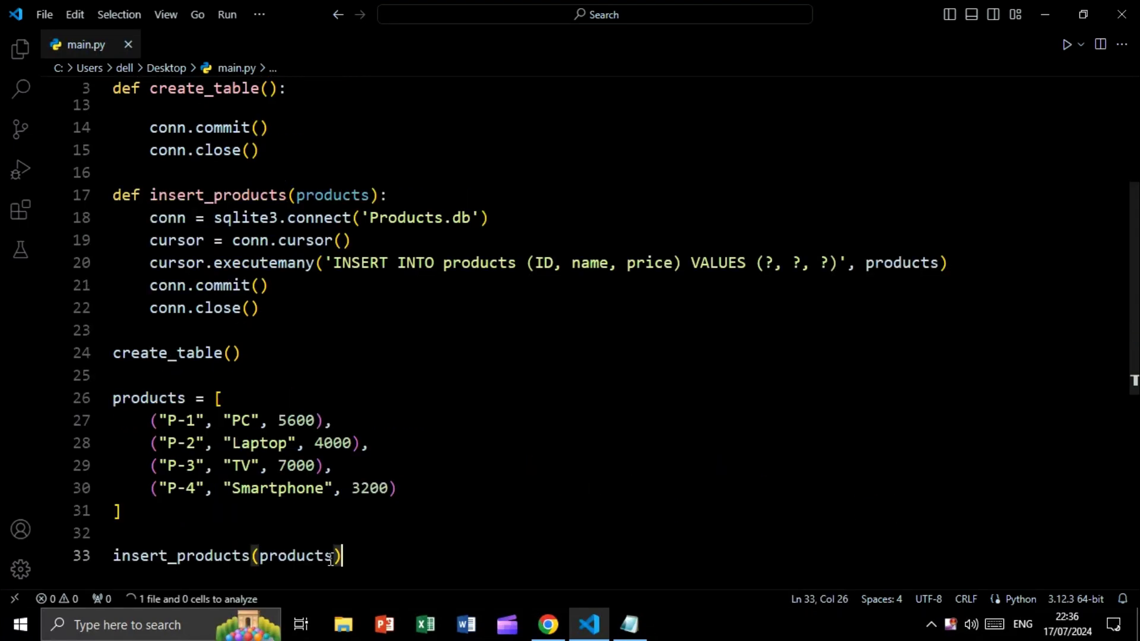
left_click(253, 349)
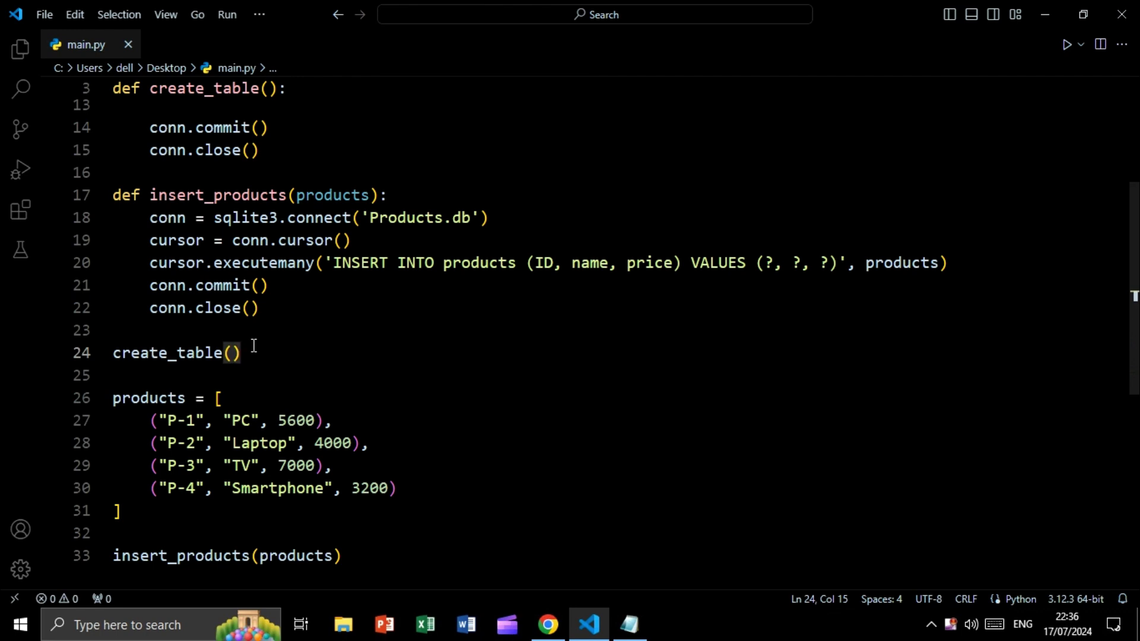
left_click(241, 399)
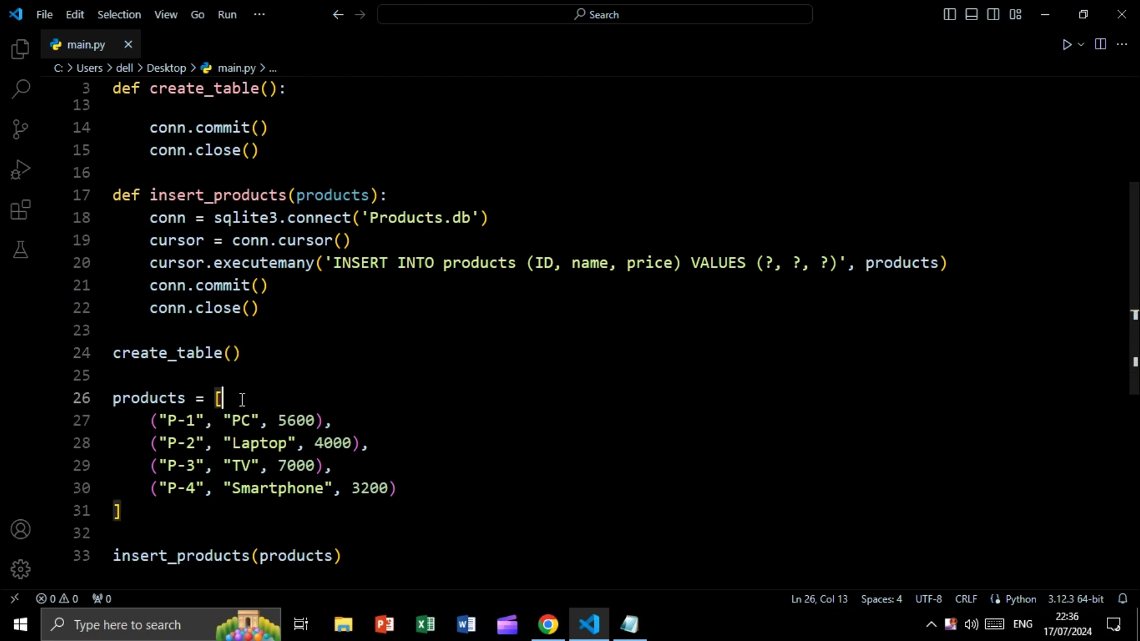
left_click(196, 420)
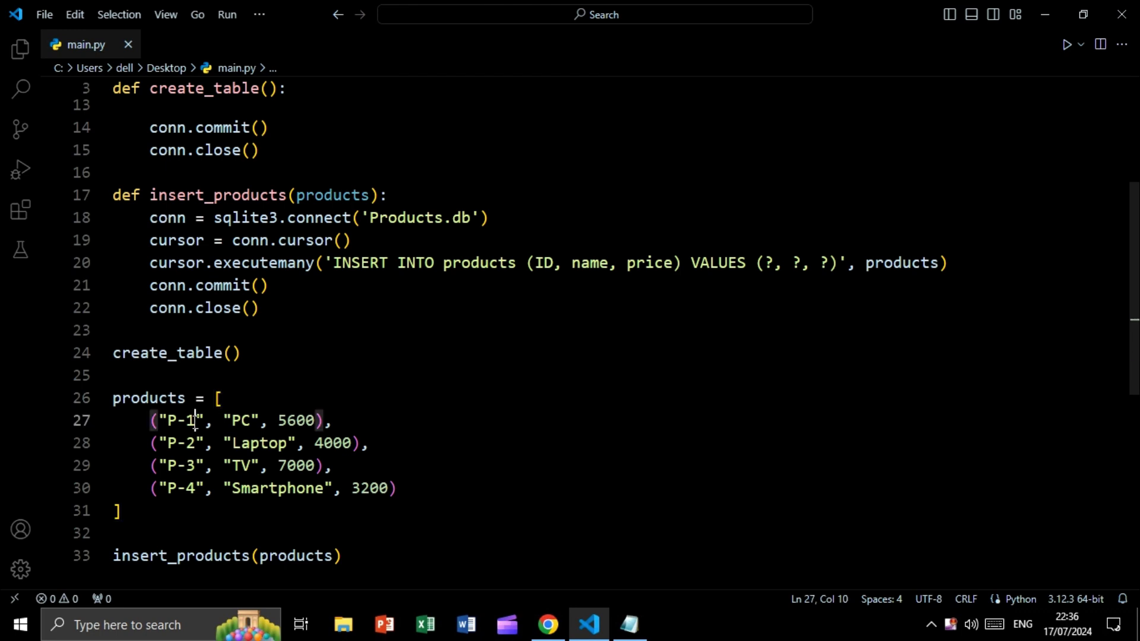
left_click(297, 421)
- Explain the insert_products(products) call and run main.py
left_click(205, 556)
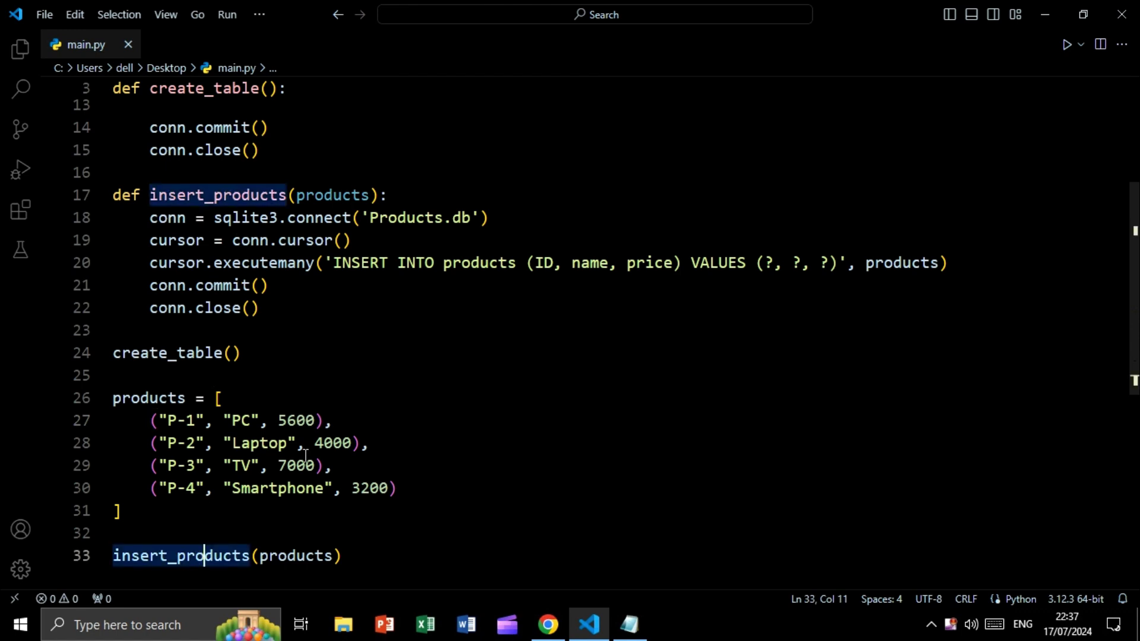
left_click(305, 556)
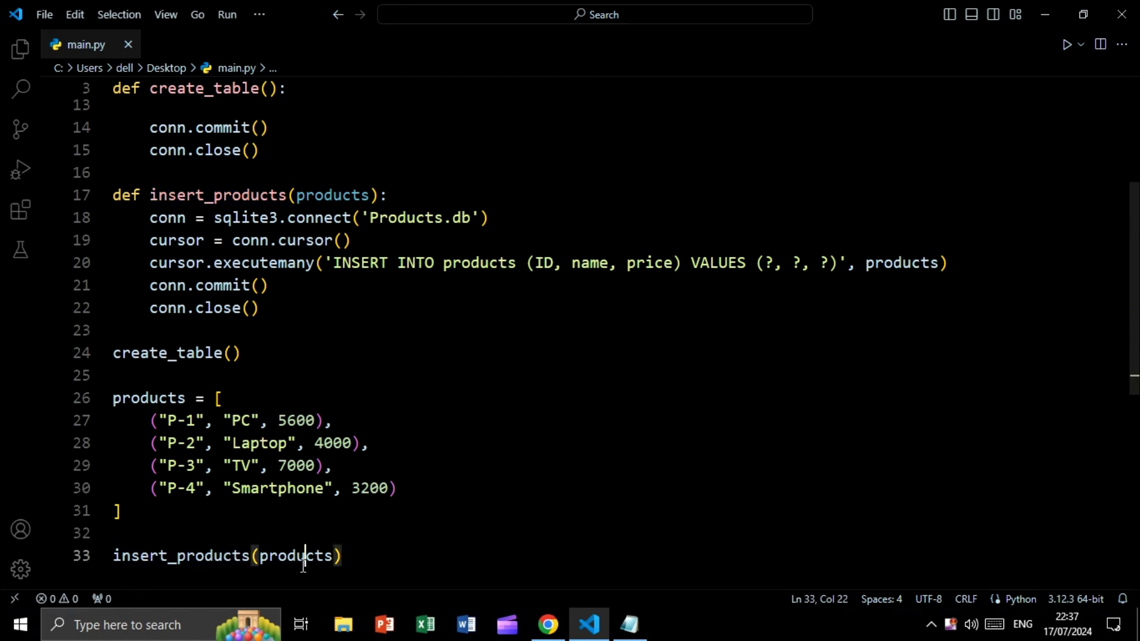
left_click(200, 398)
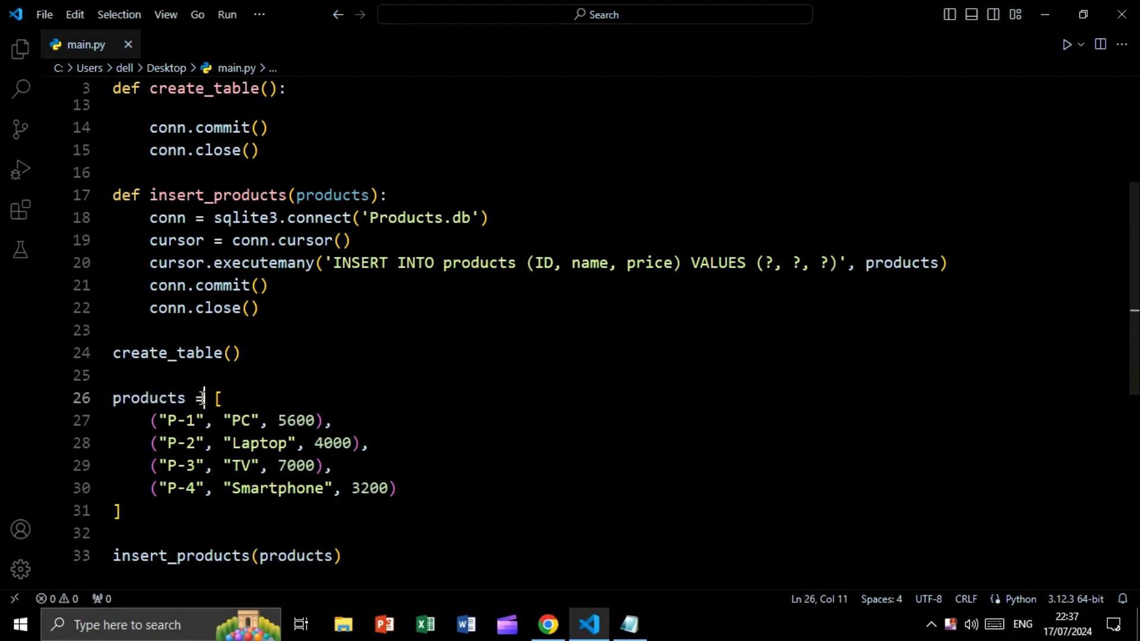
left_click(1067, 44)
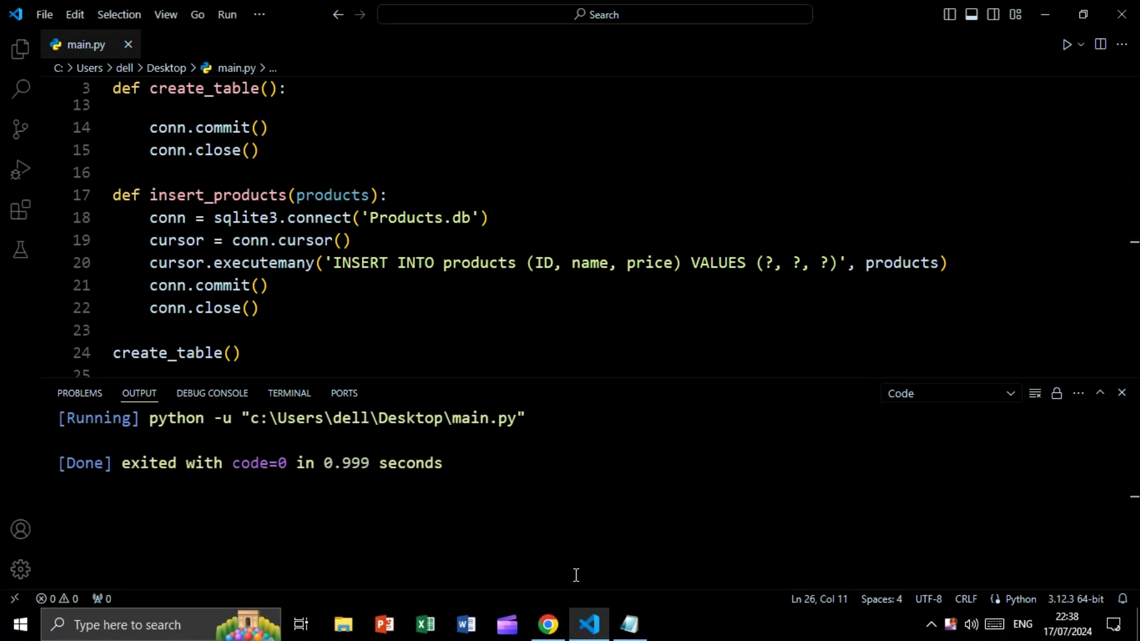
- Switch to the SQLite Viewer page showing Products.db's products table
left_click(548, 625)
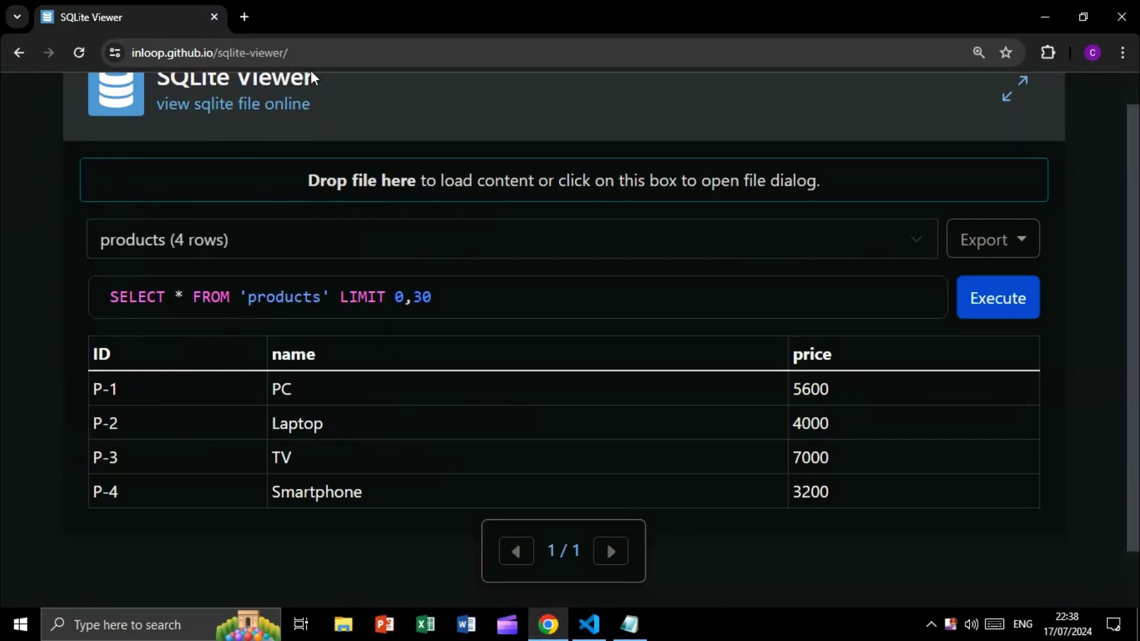